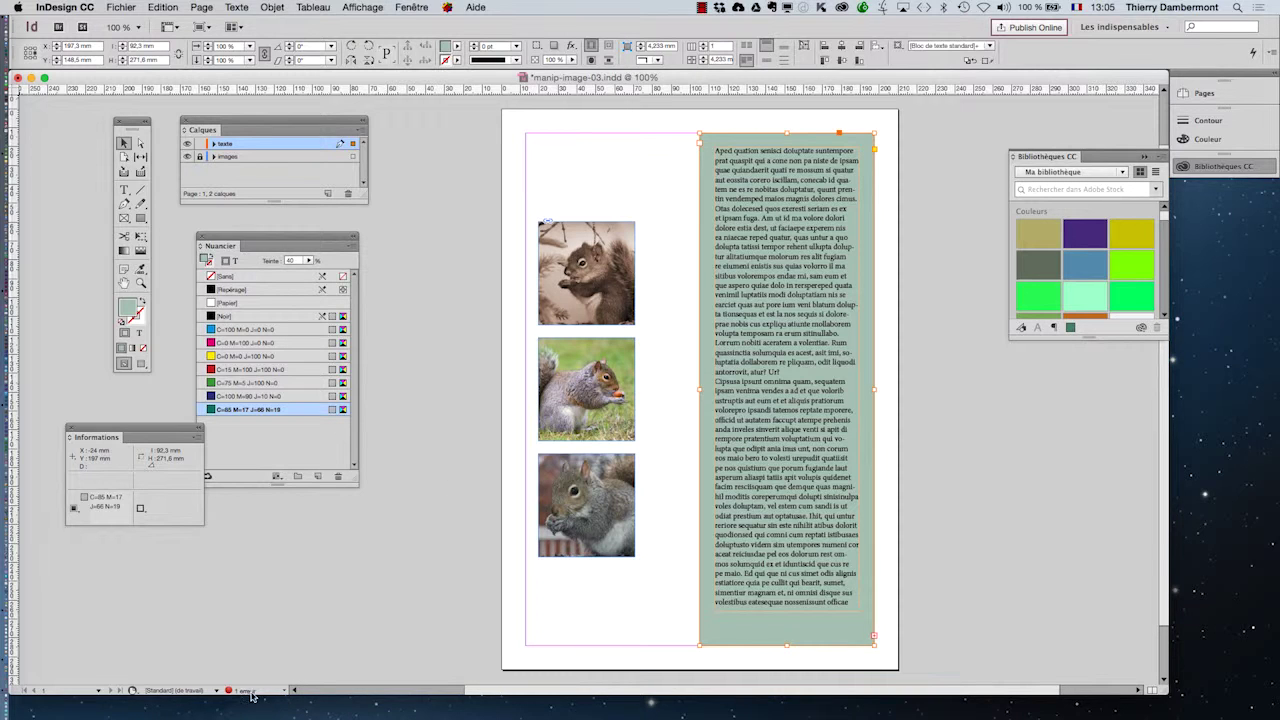
- Open the Contrôle en amont (Preflight) panel for the document
double_click(246, 693)
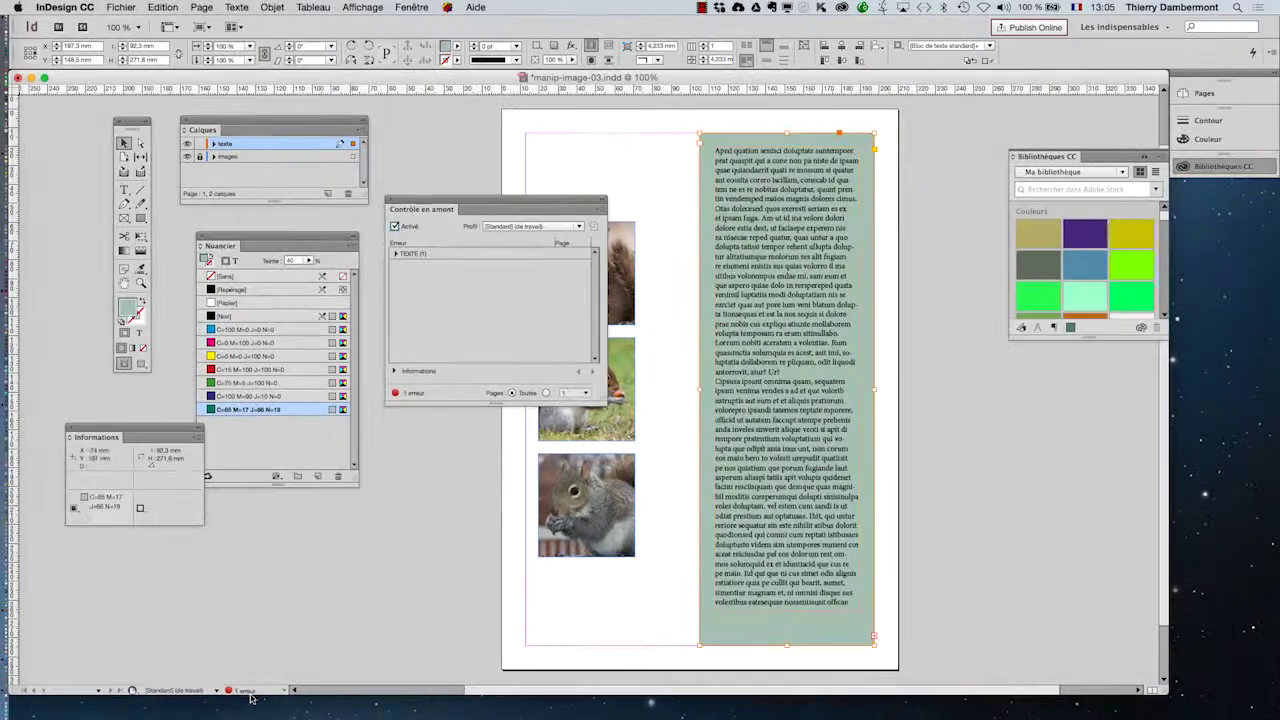
click(390, 201)
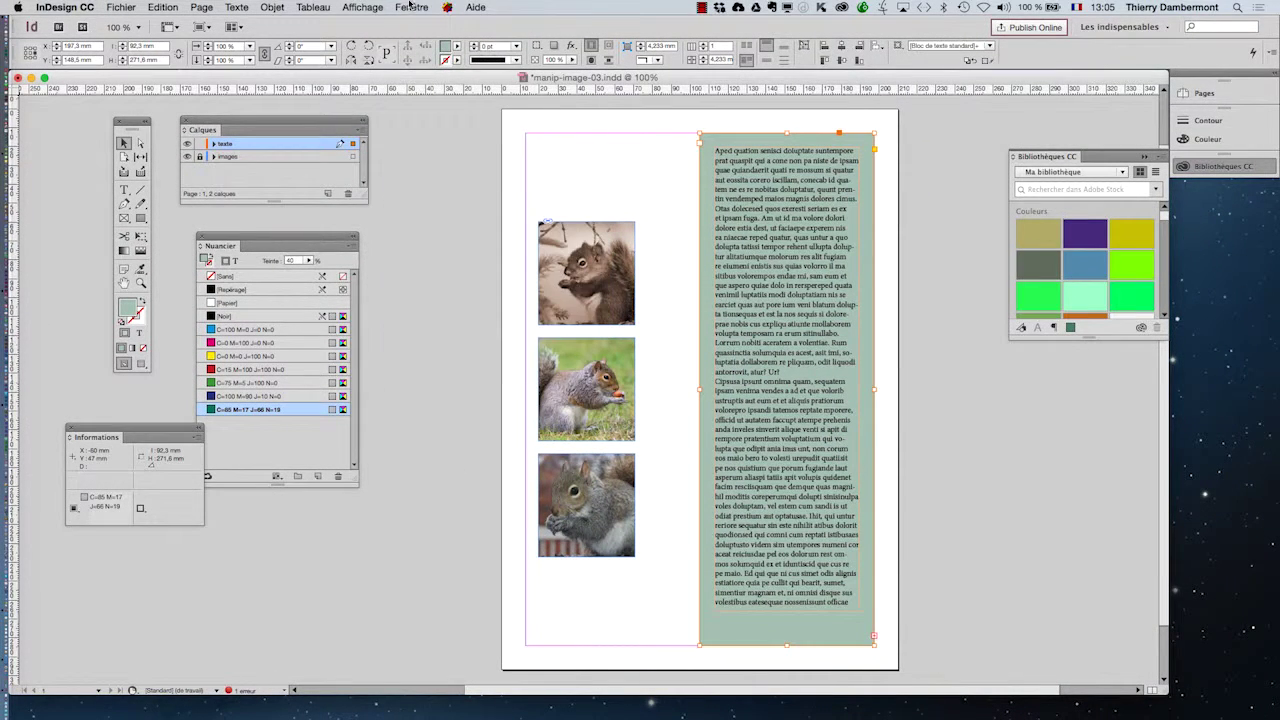
click(411, 7)
mouse_move(436, 290)
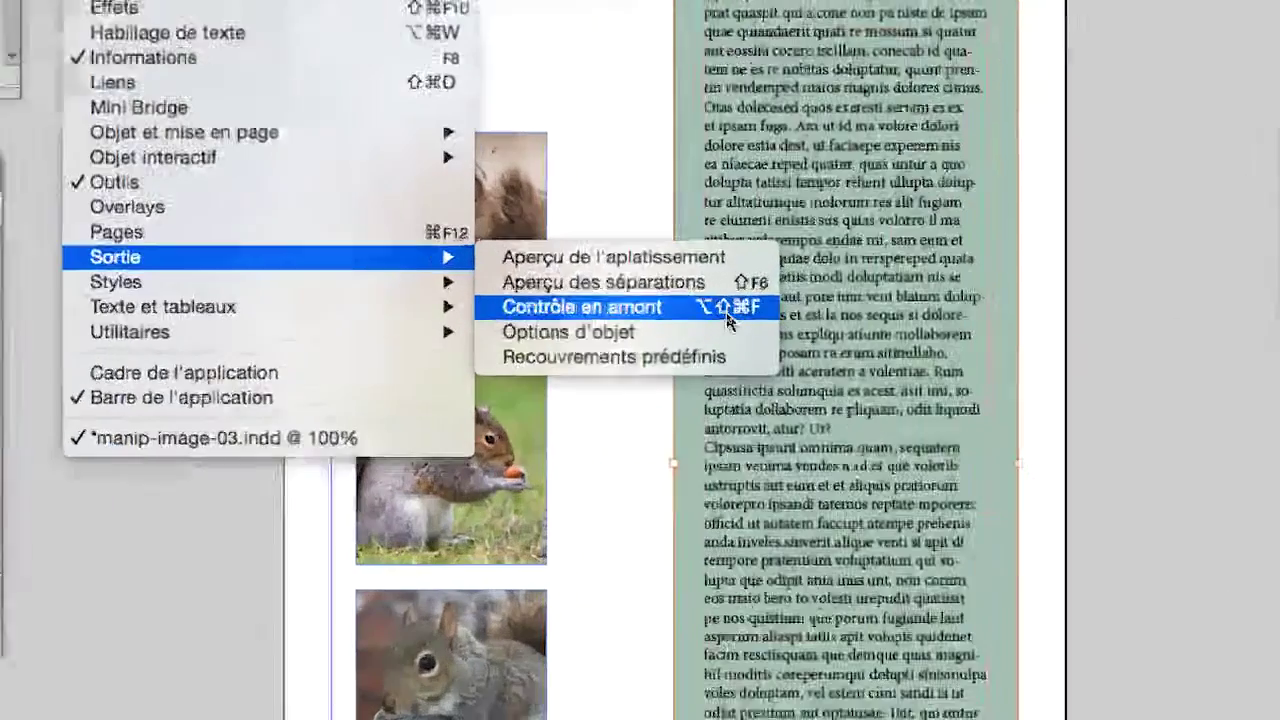
click(727, 318)
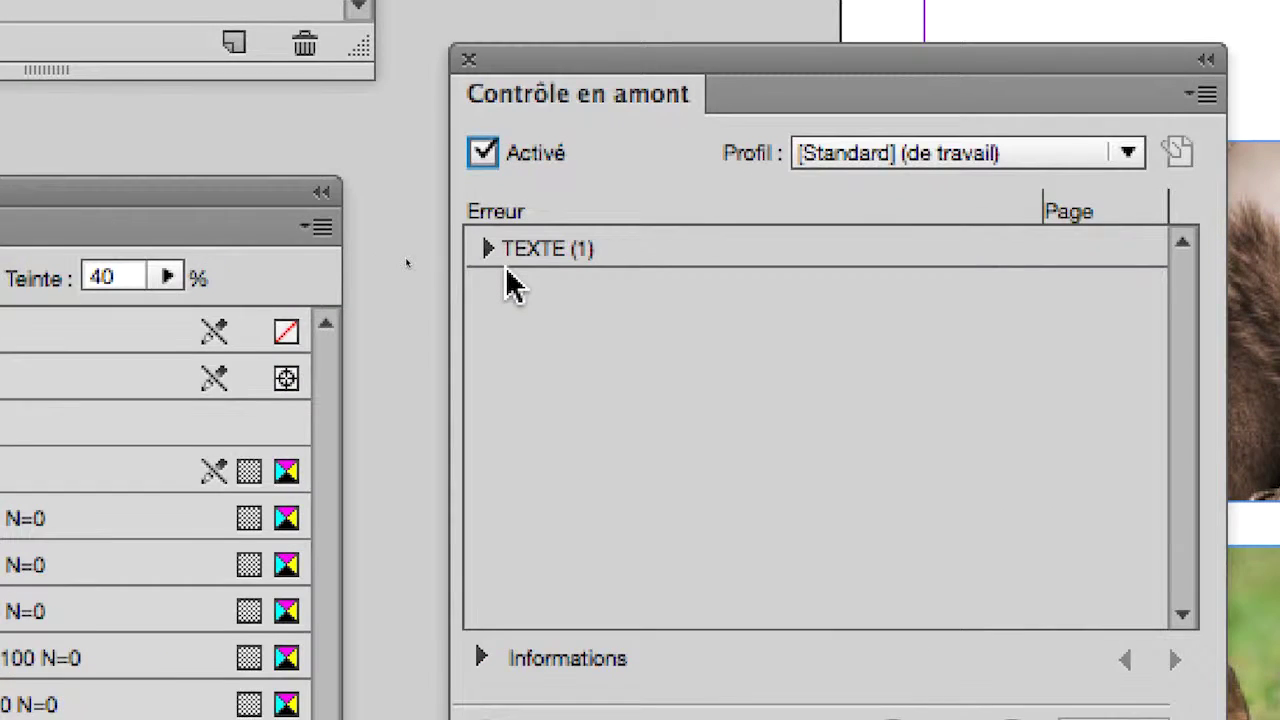
- Expand the TEXTE and Texte en excès errors, show the Informations section and select the Bloc de texte entry
click(490, 250)
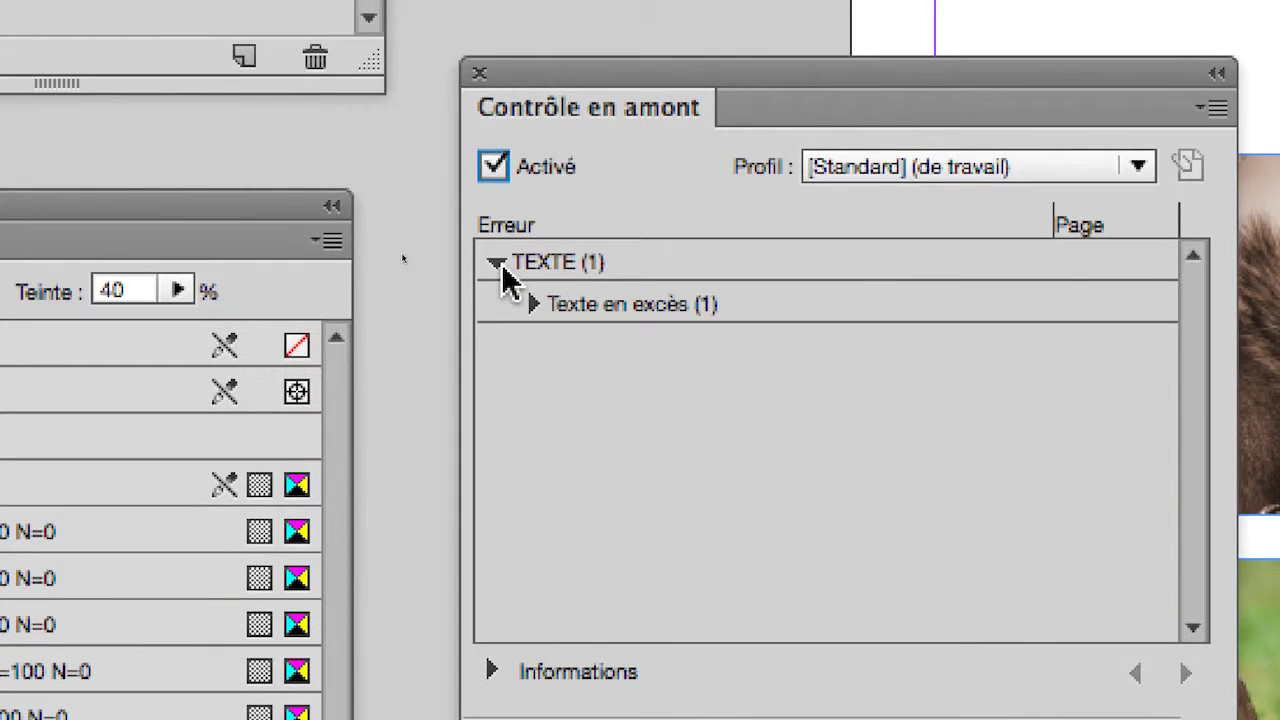
click(496, 263)
click(496, 263)
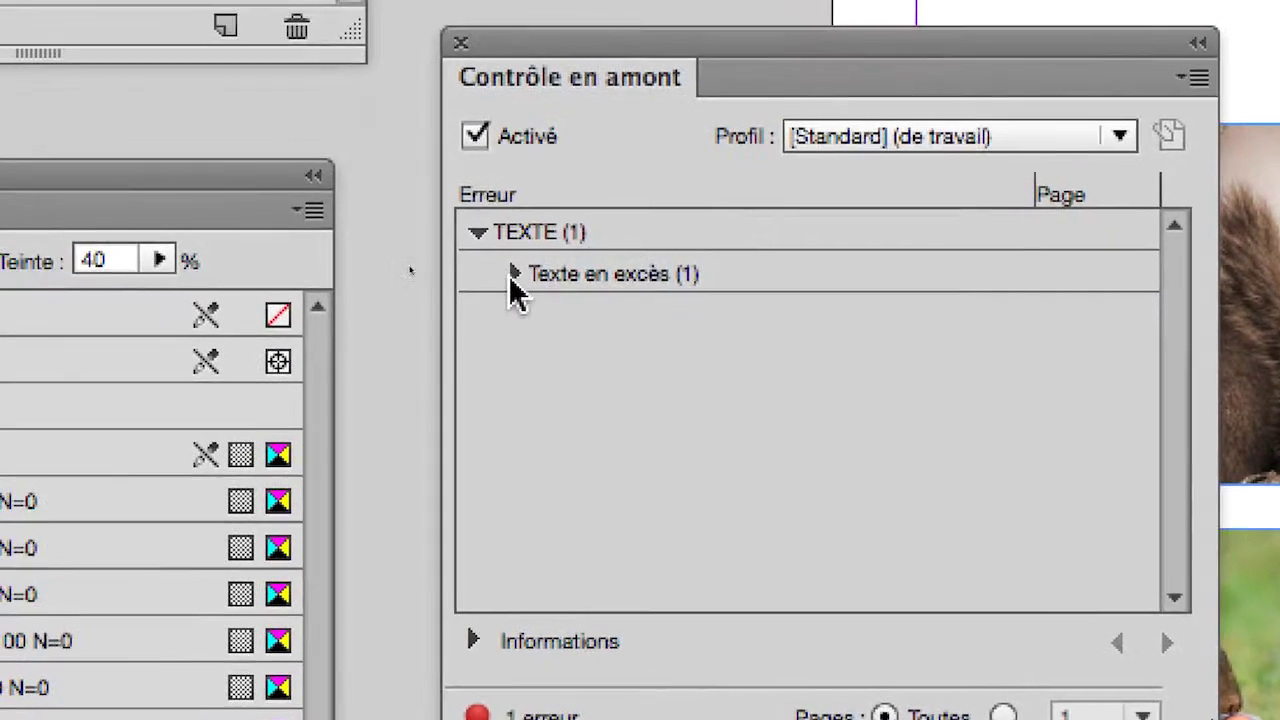
click(511, 276)
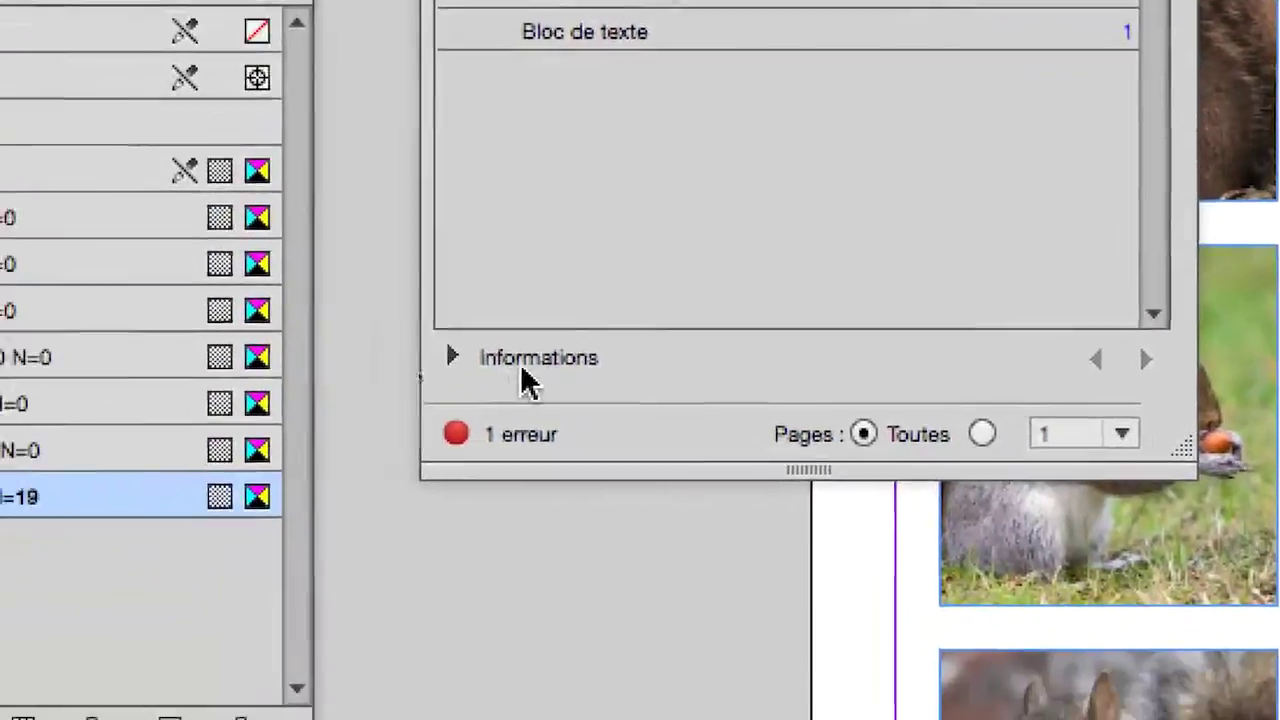
click(502, 364)
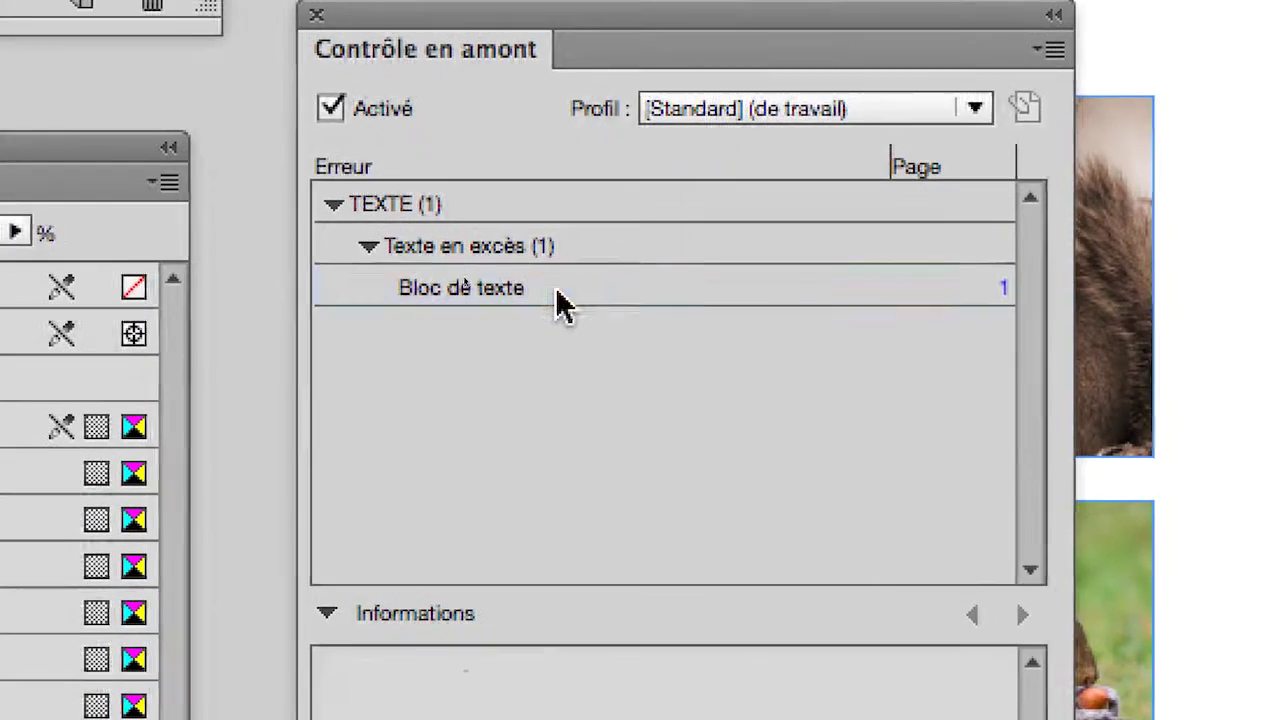
click(560, 298)
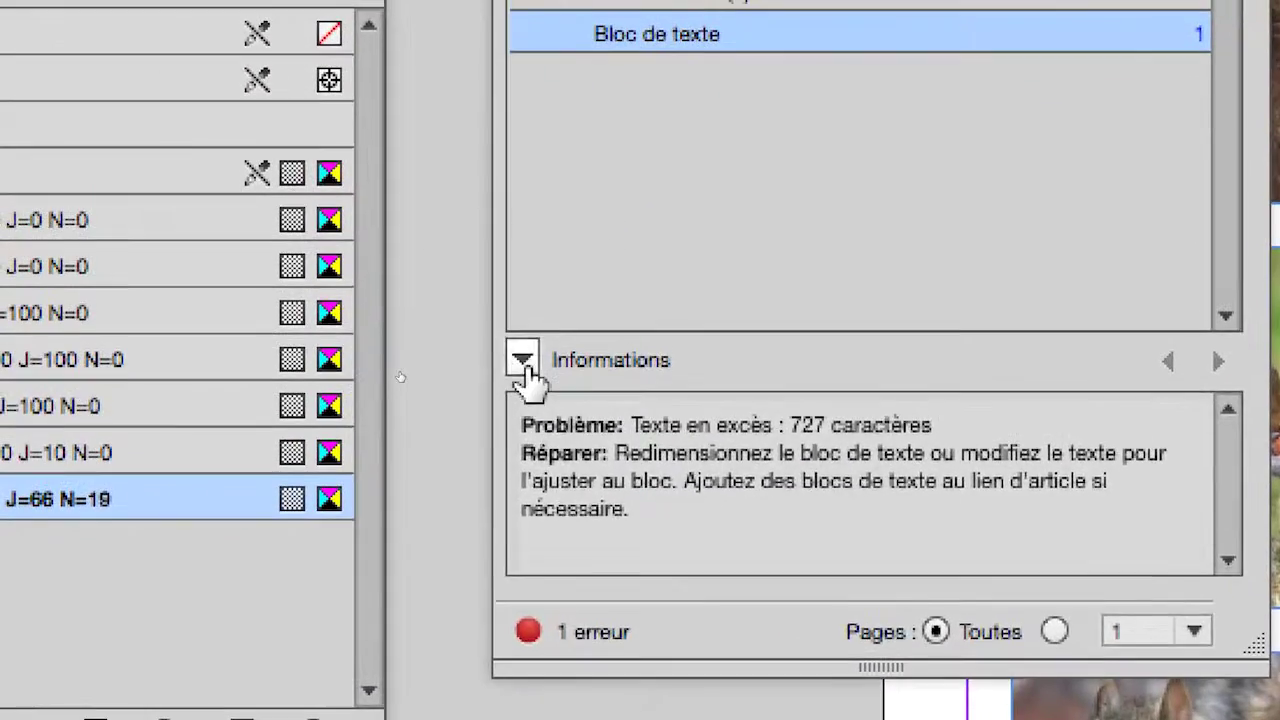
- Review the Bloc de texte error's problem and repair details, and close the Preflight panel with nothing selected
click(350, 608)
click(523, 360)
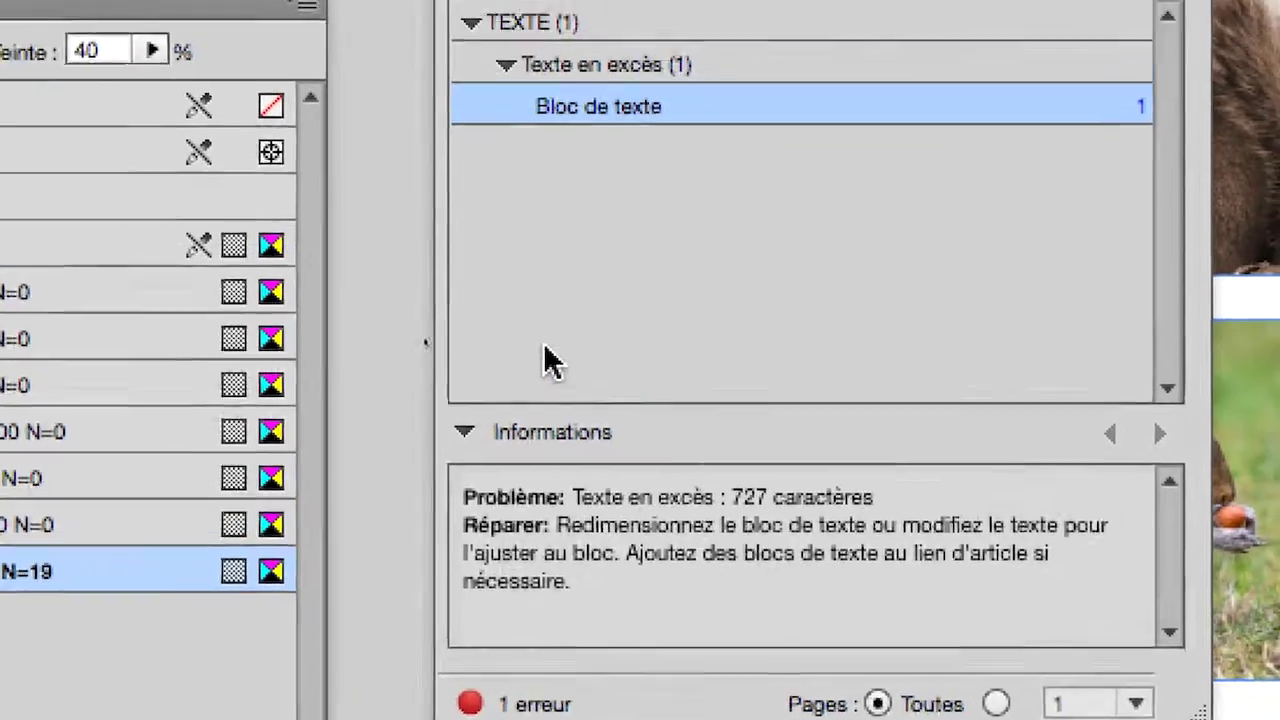
click(636, 188)
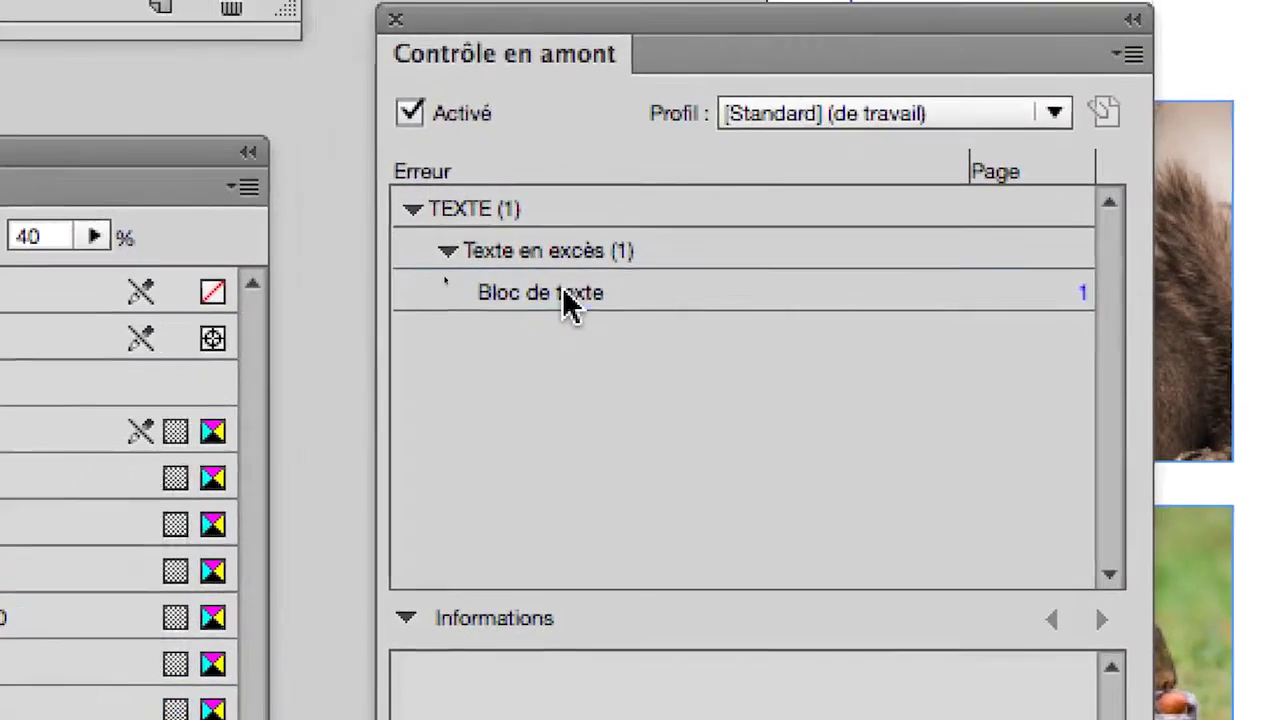
click(570, 300)
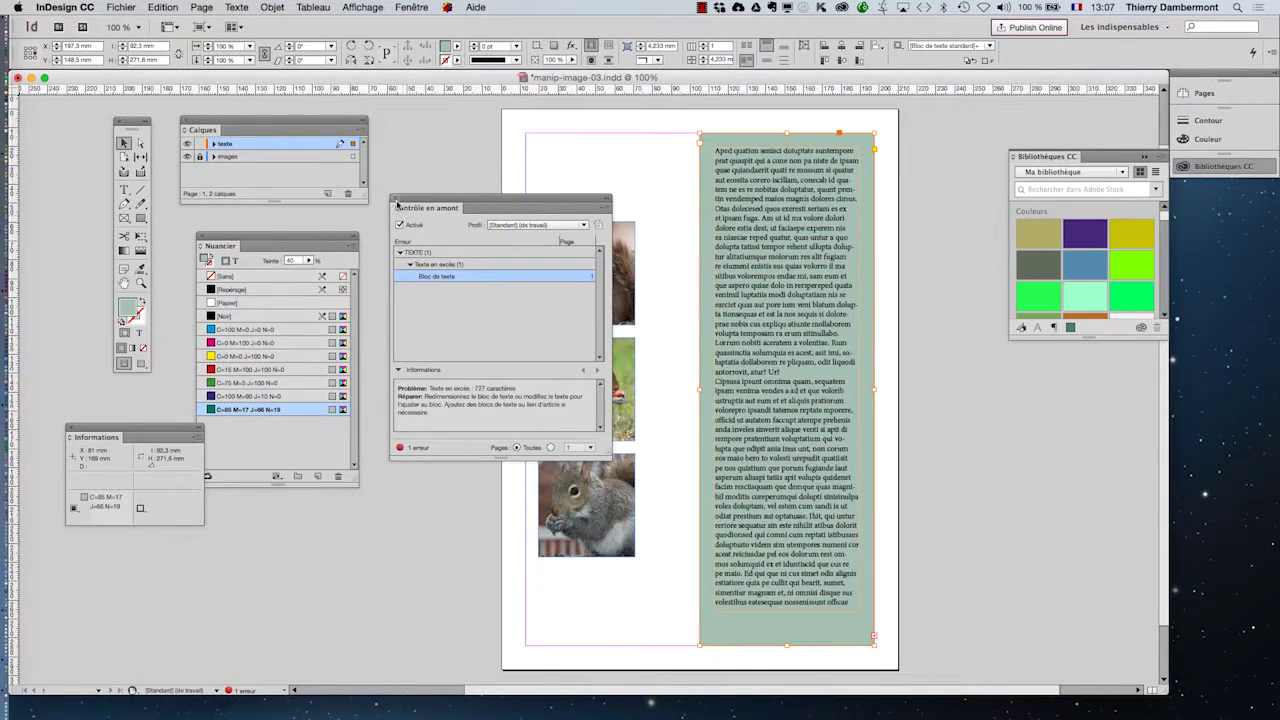
click(395, 200)
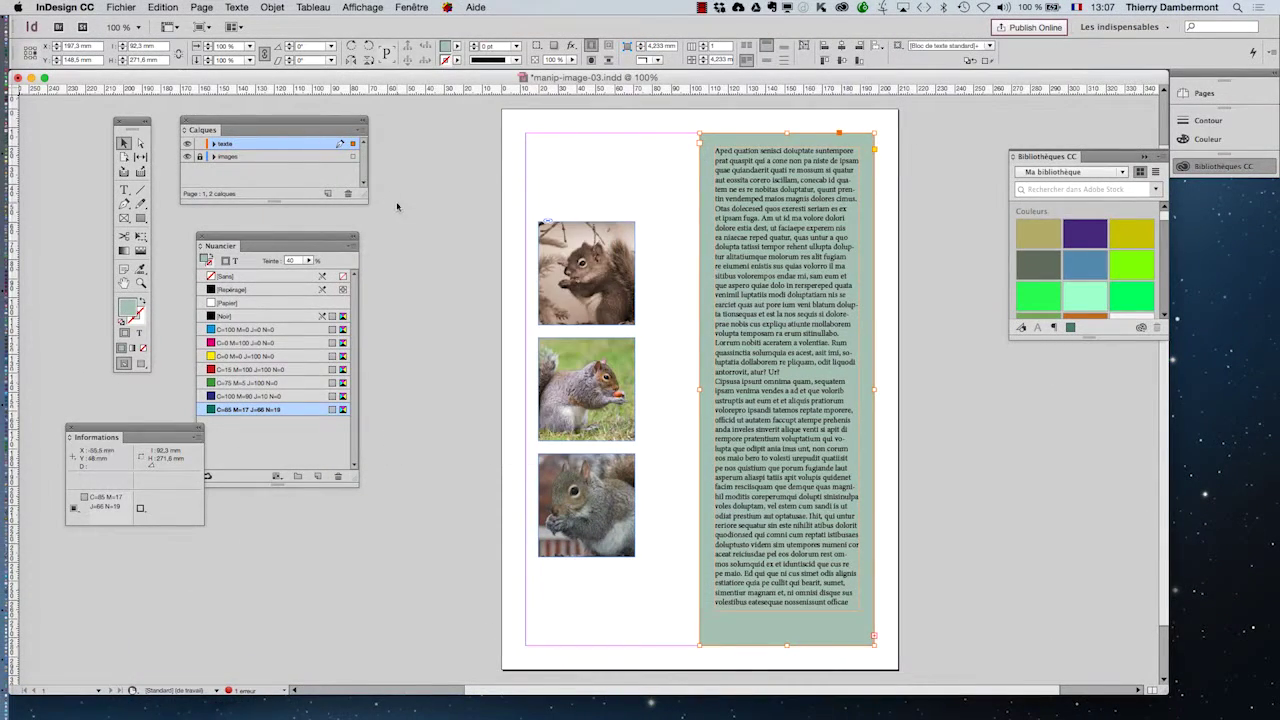
click(429, 458)
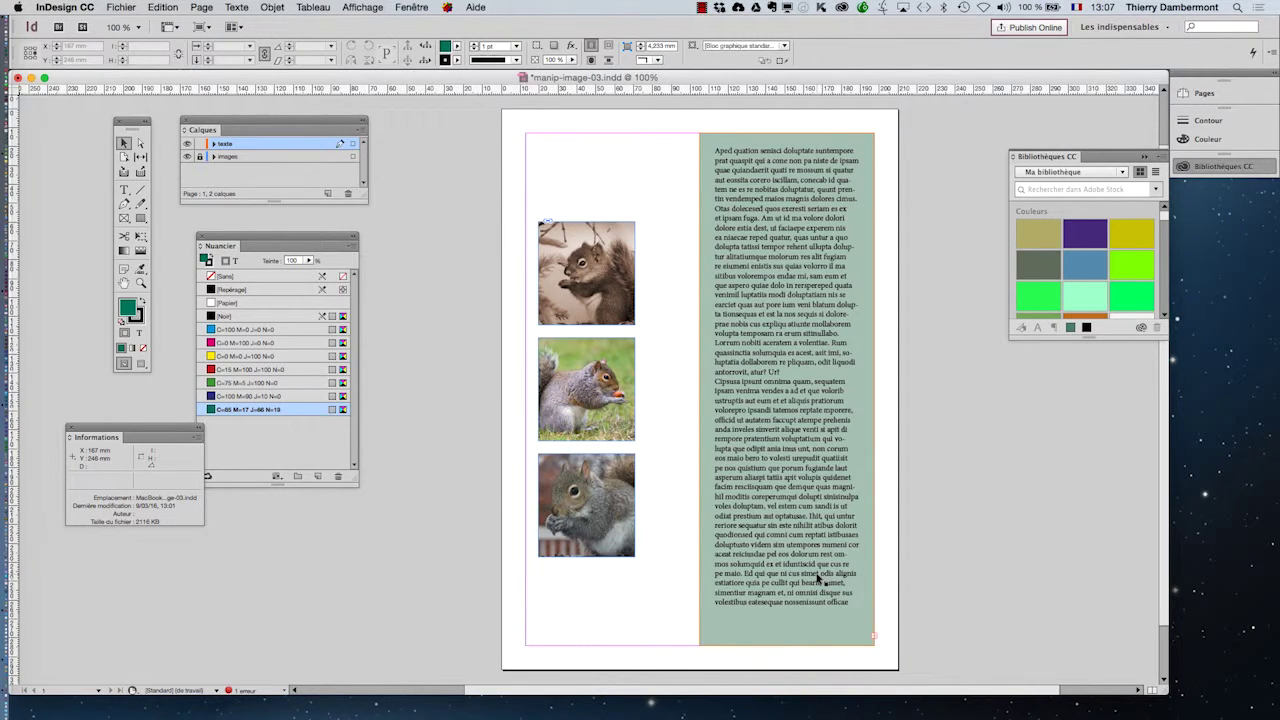
click(411, 7)
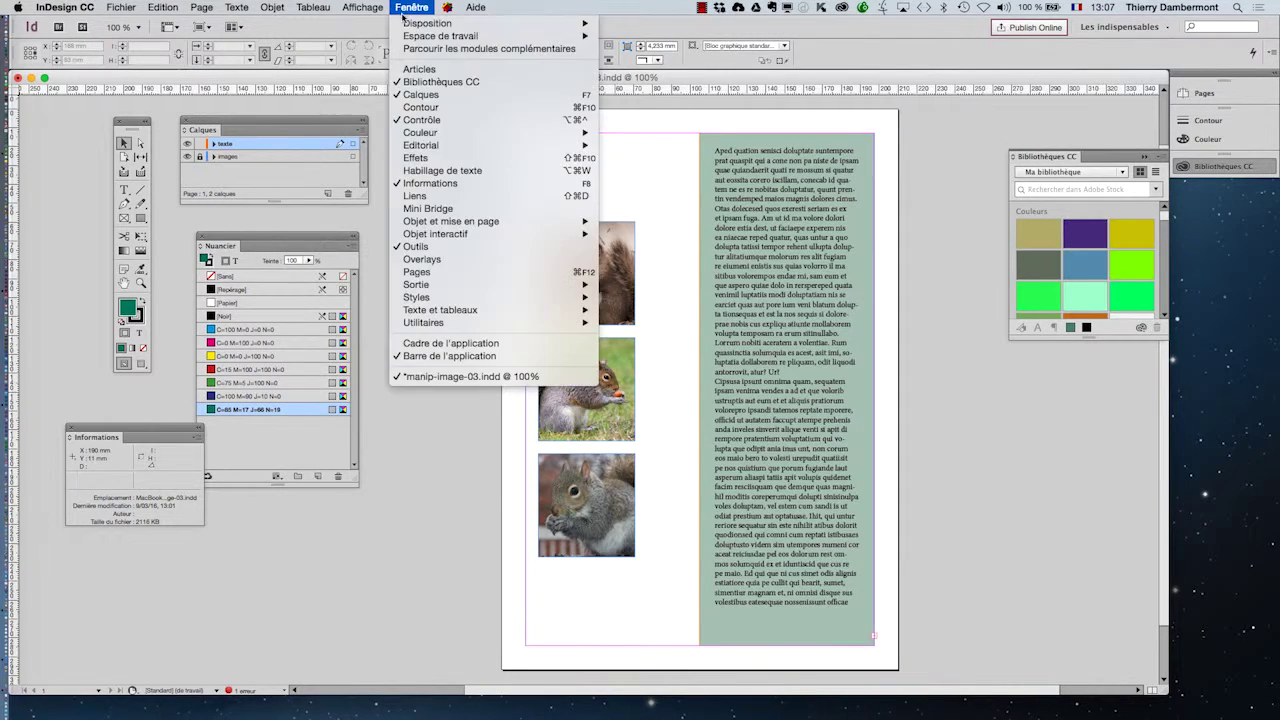
click(444, 195)
click(411, 7)
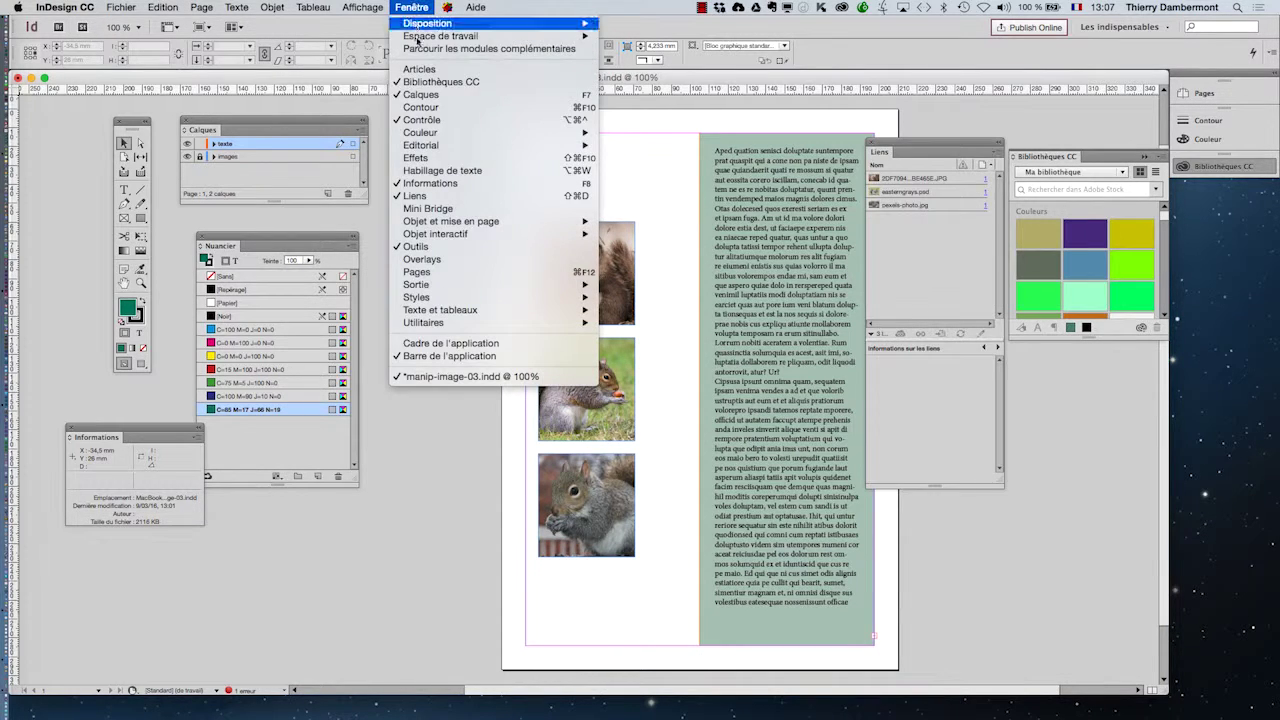
click(446, 183)
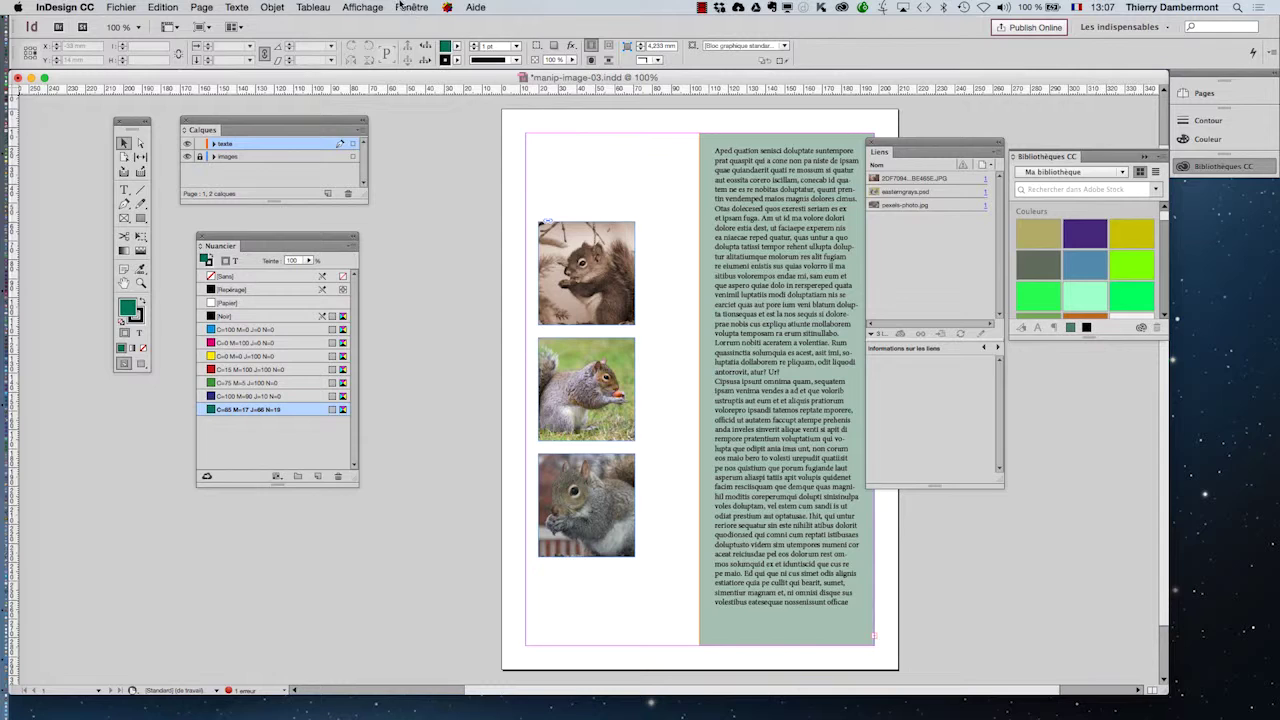
click(405, 7)
click(446, 183)
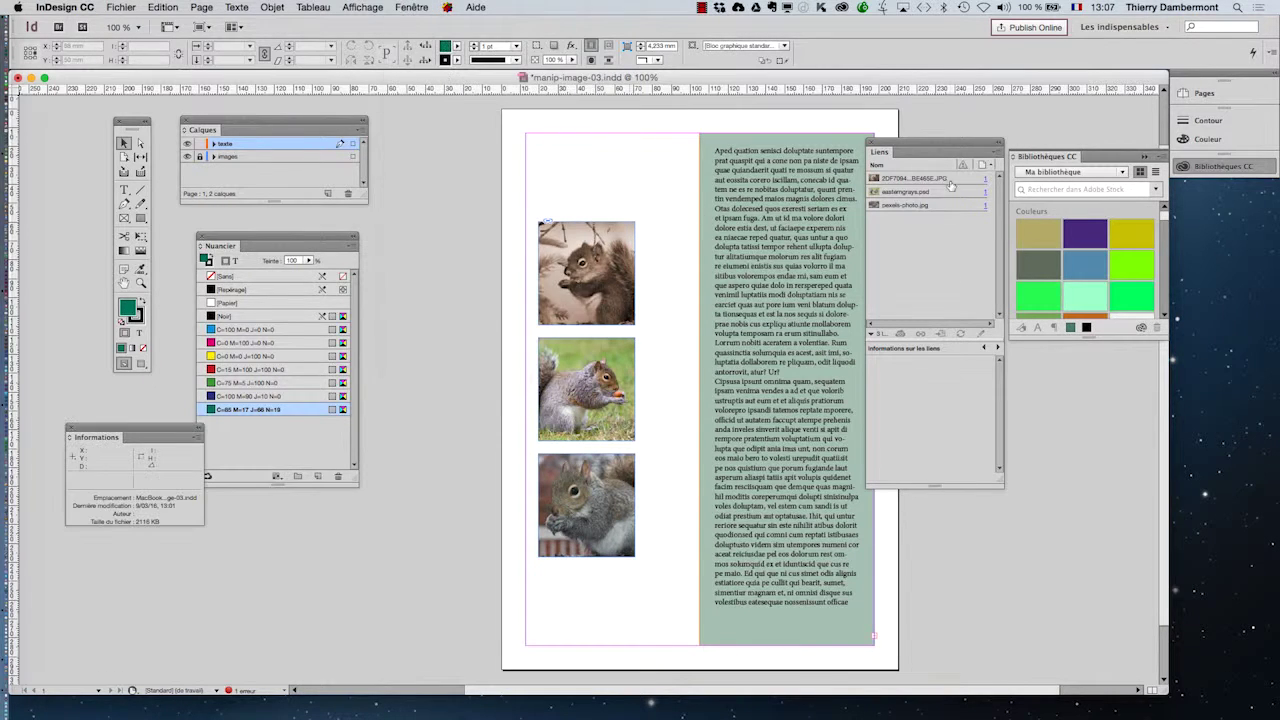
click(870, 142)
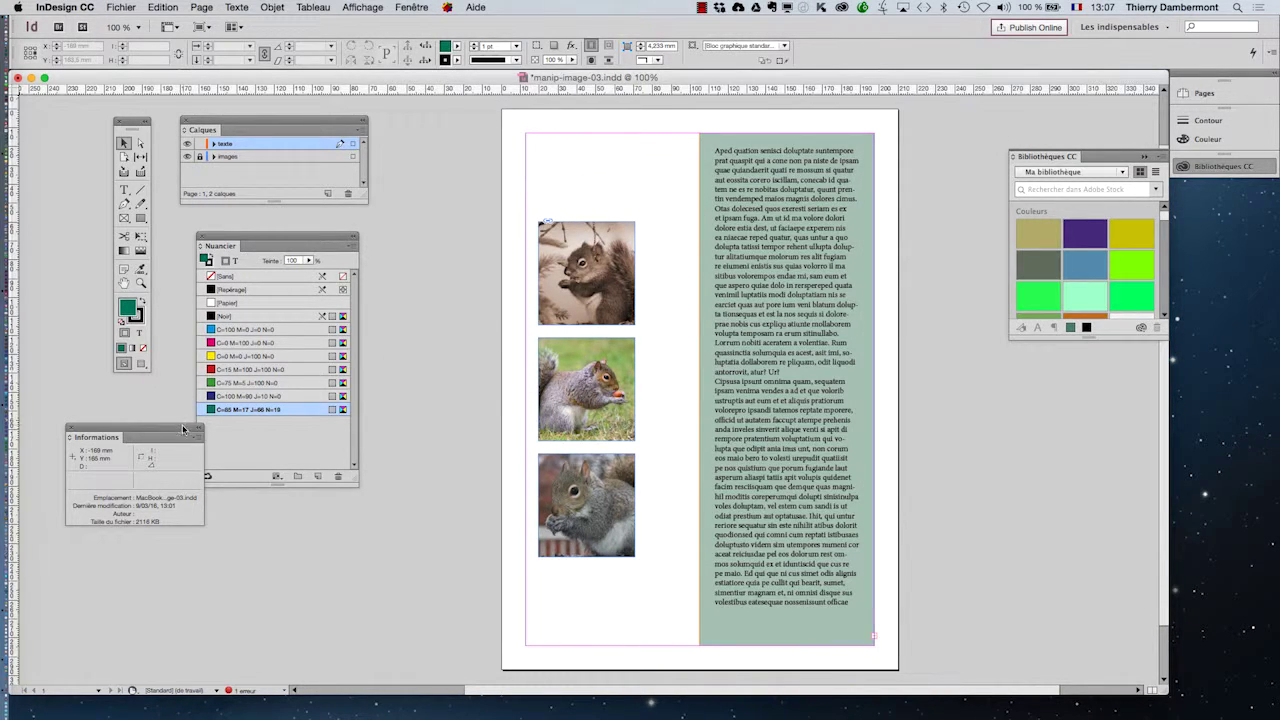
- Bring the Informations and Tools panels over the page and place the text cursor in the green frame to examine its text counts
drag(183, 429, 678, 148)
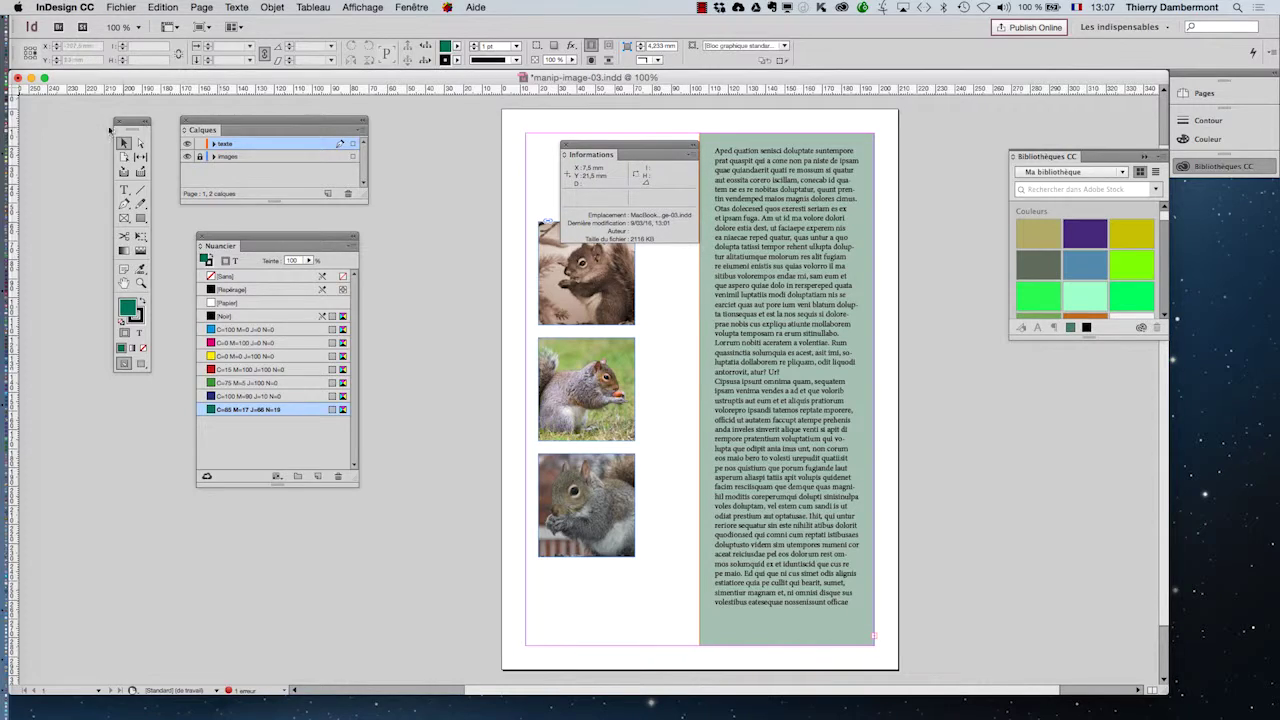
drag(132, 122, 729, 126)
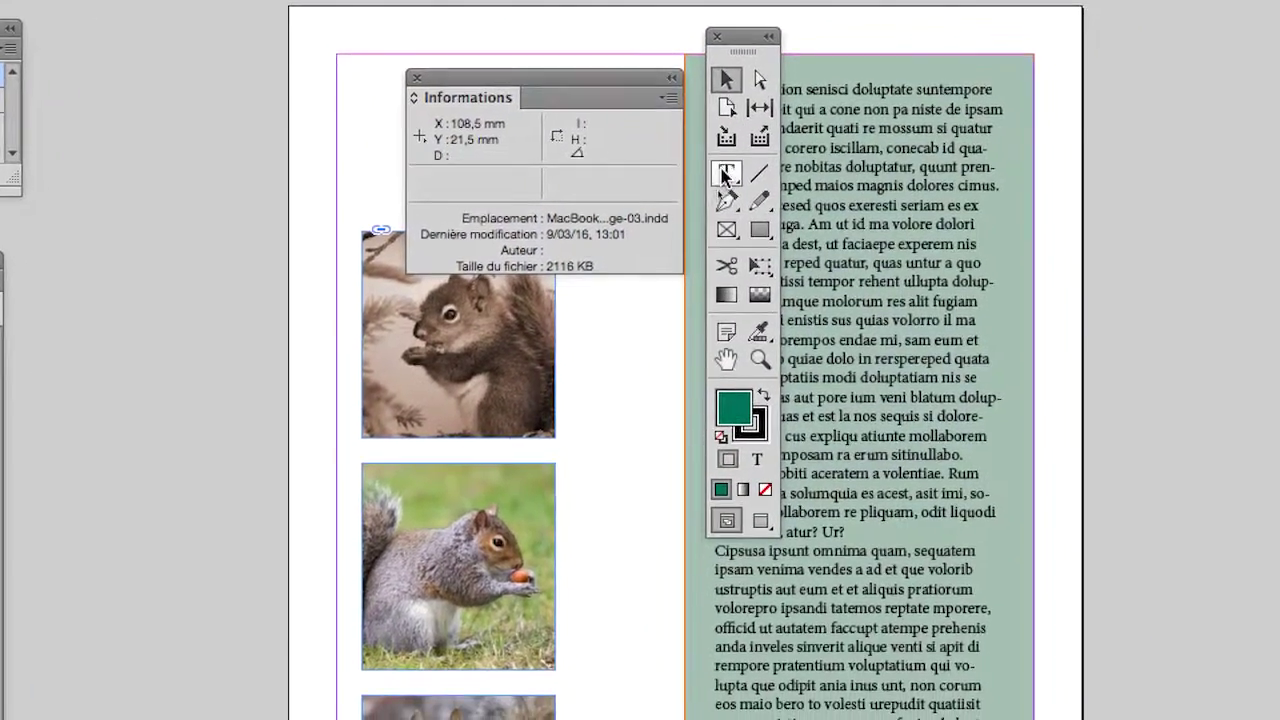
click(726, 174)
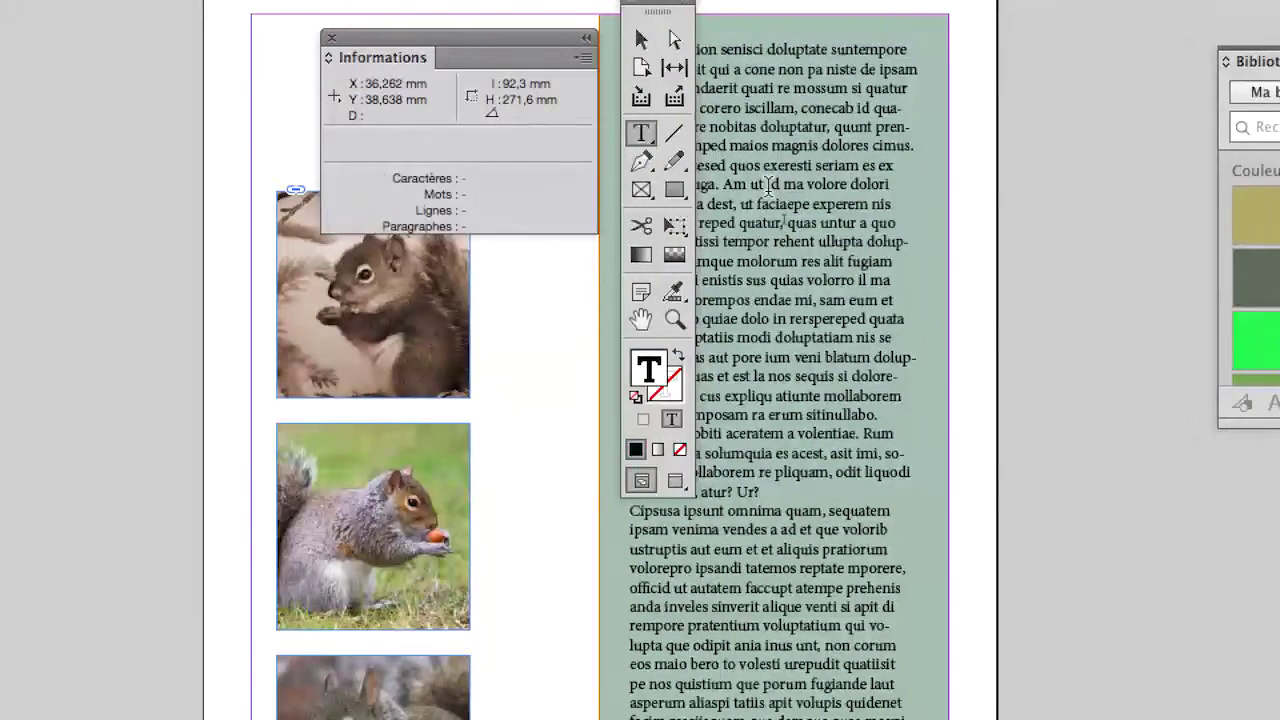
click(769, 185)
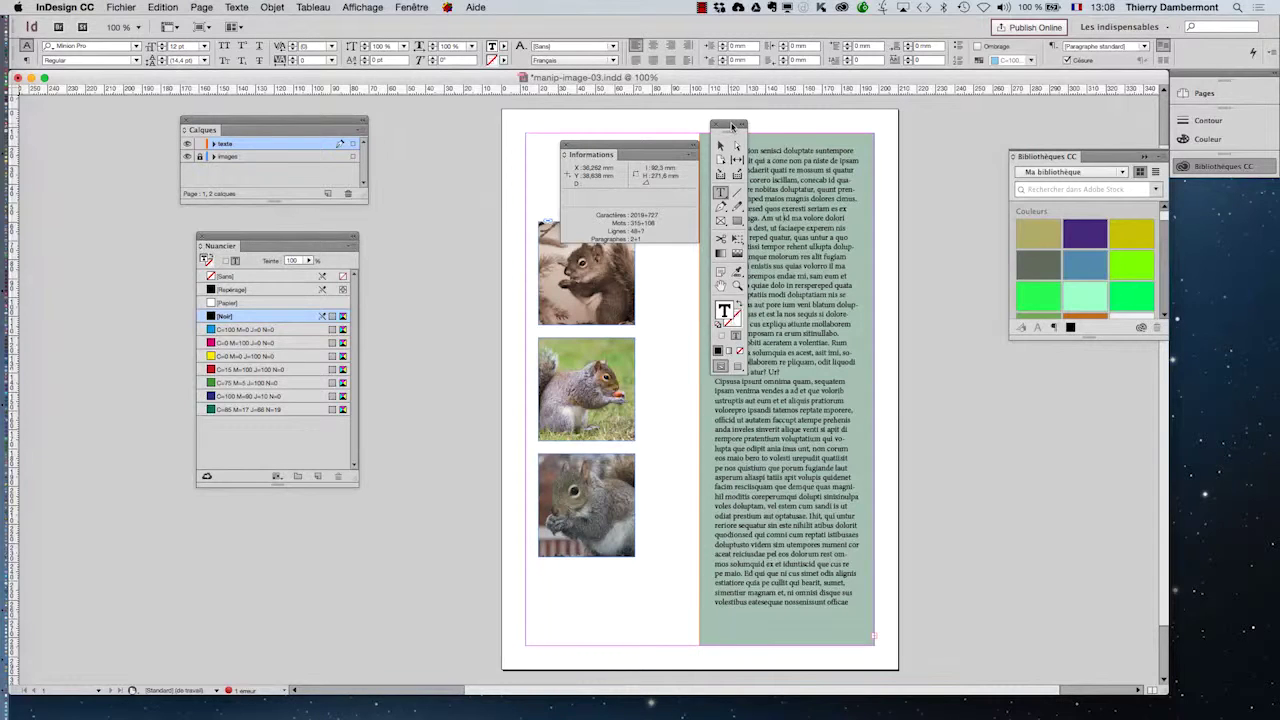
- Move the Tools panel beside the page and the Informations panel clear of the images, and select the green text frame
drag(732, 125, 945, 147)
drag(610, 152, 566, 121)
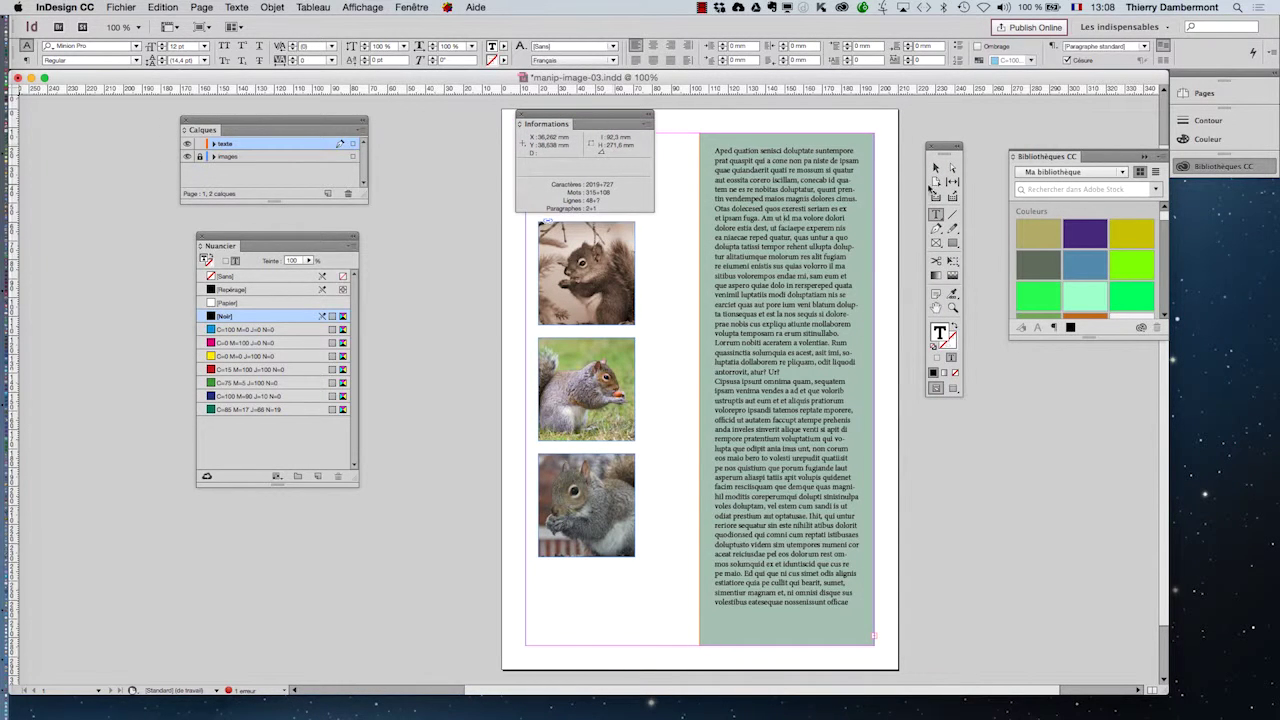
click(936, 168)
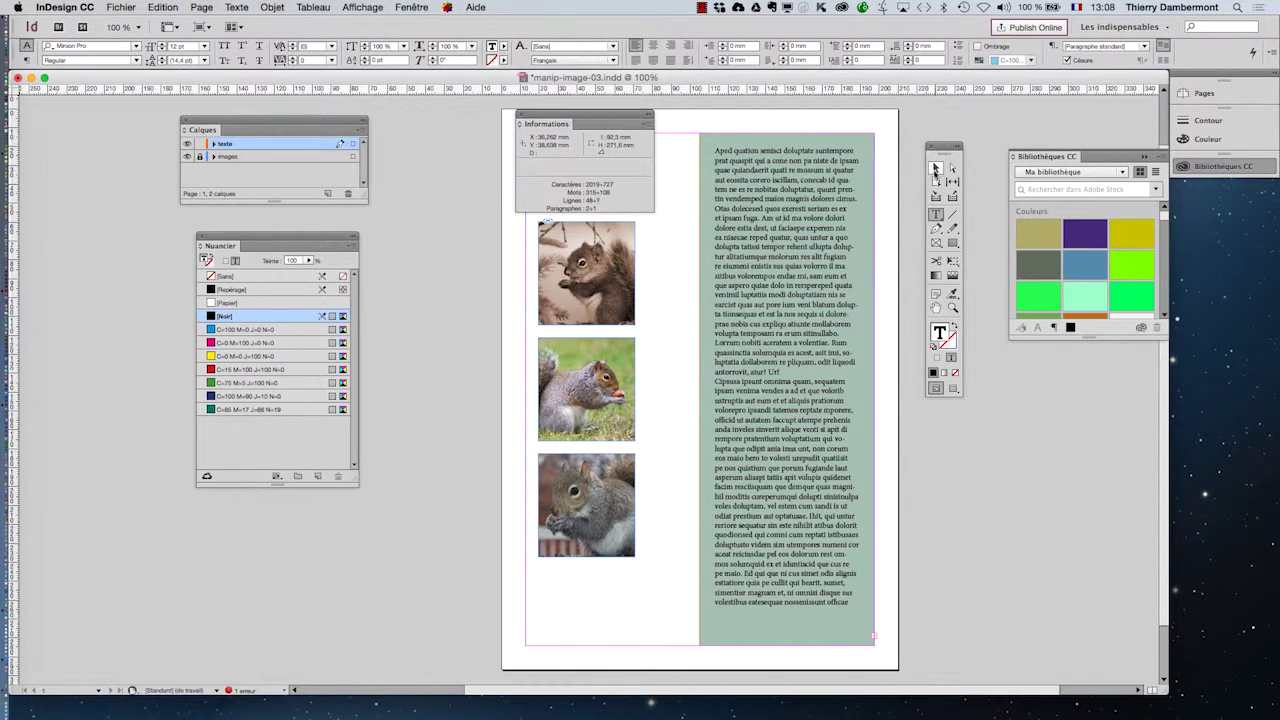
click(827, 339)
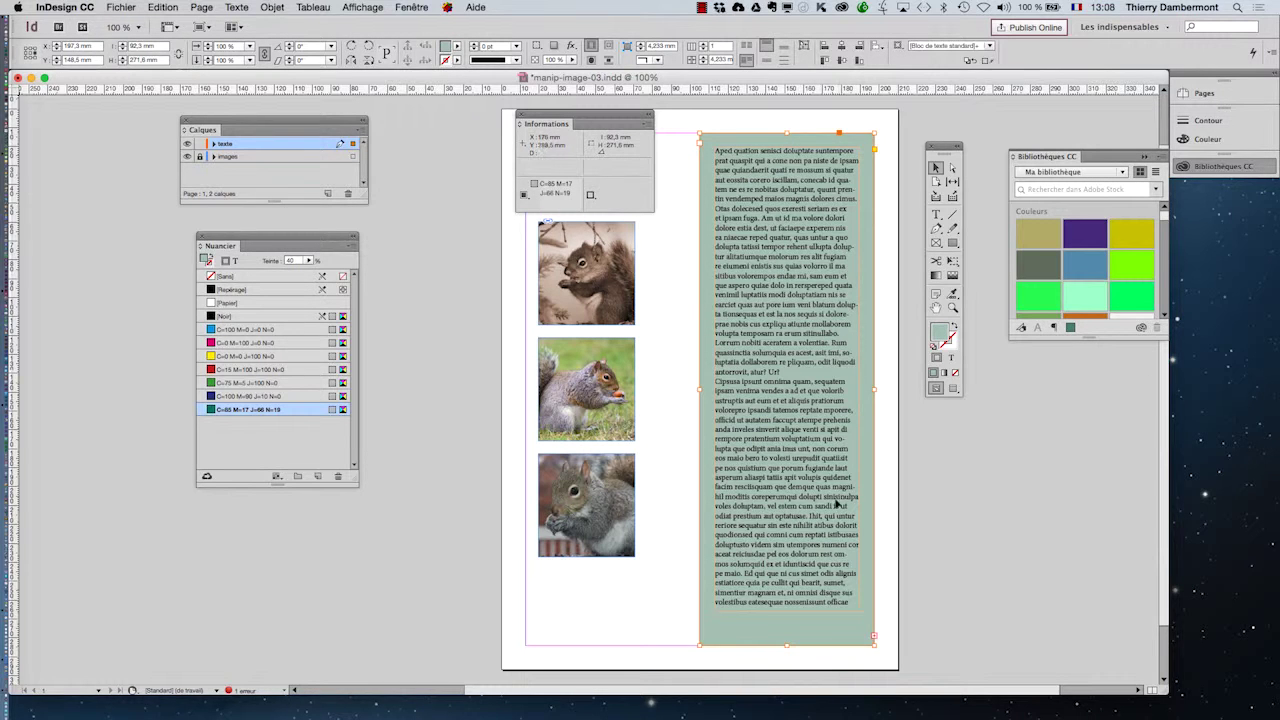
click(879, 293)
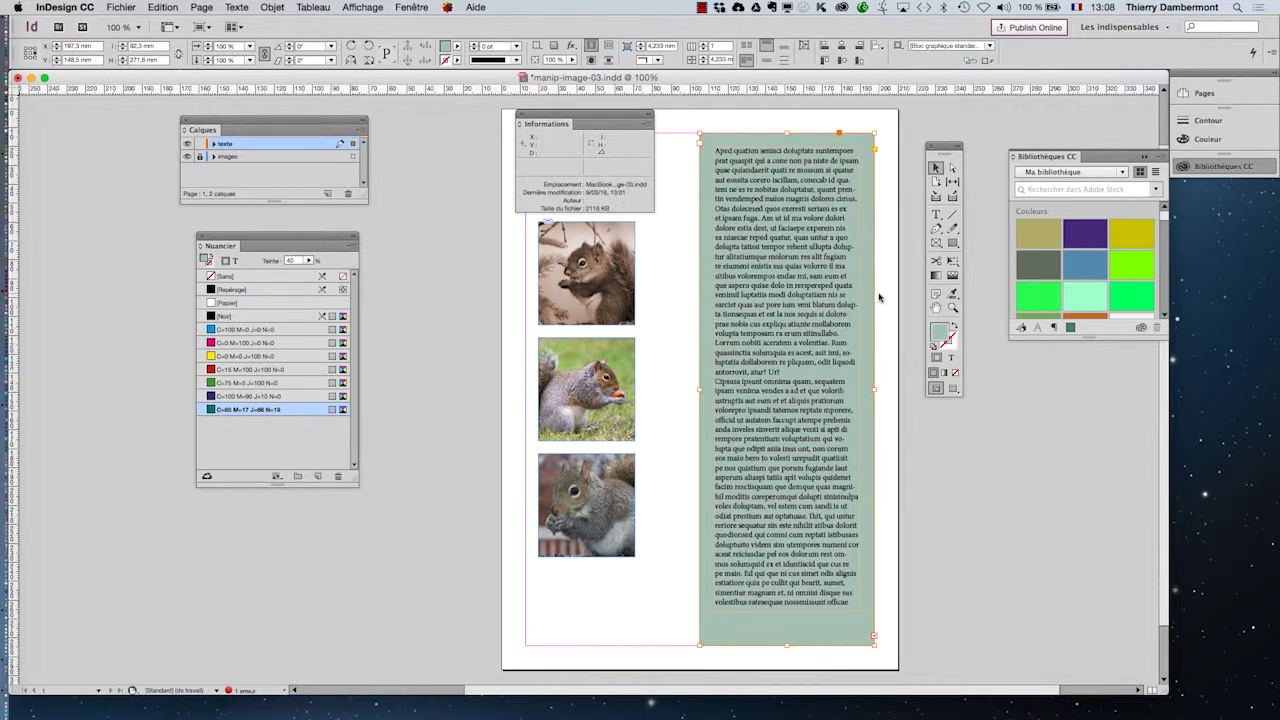
click(780, 277)
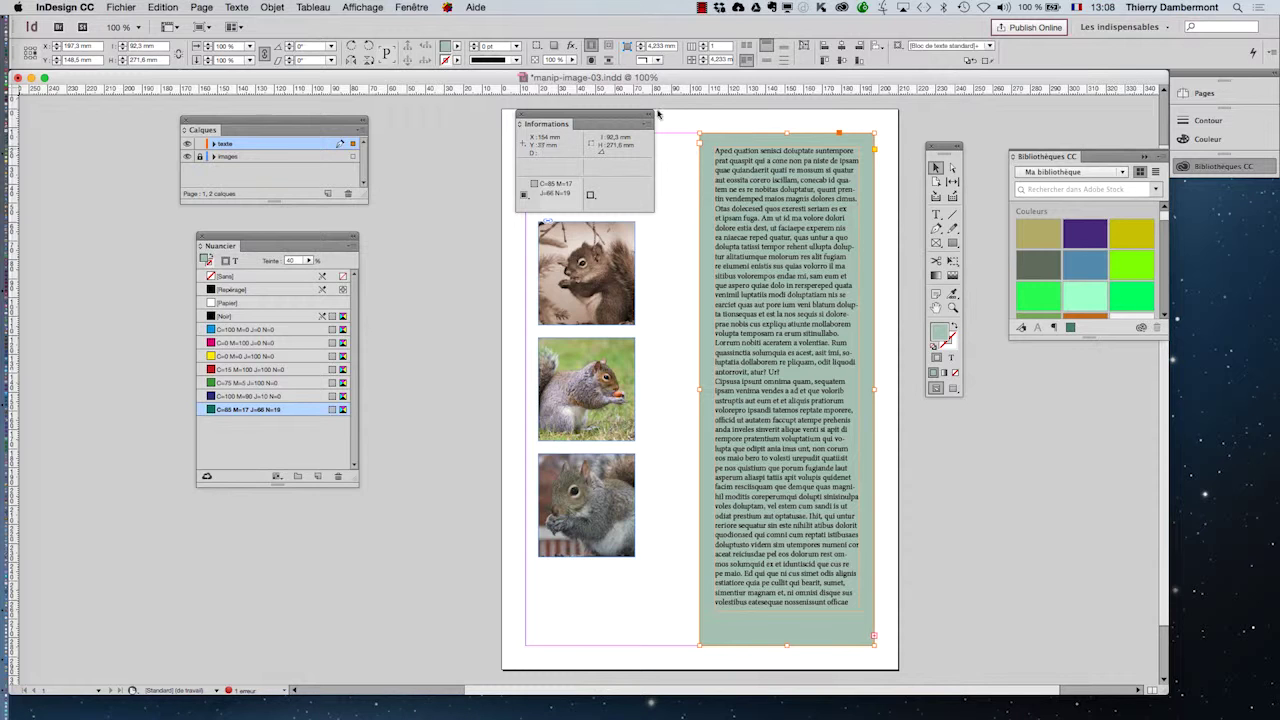
- Place the text cursor in the green frame's story and examine its character, word, line and paragraph counts in the Informations panel
drag(612, 117, 662, 157)
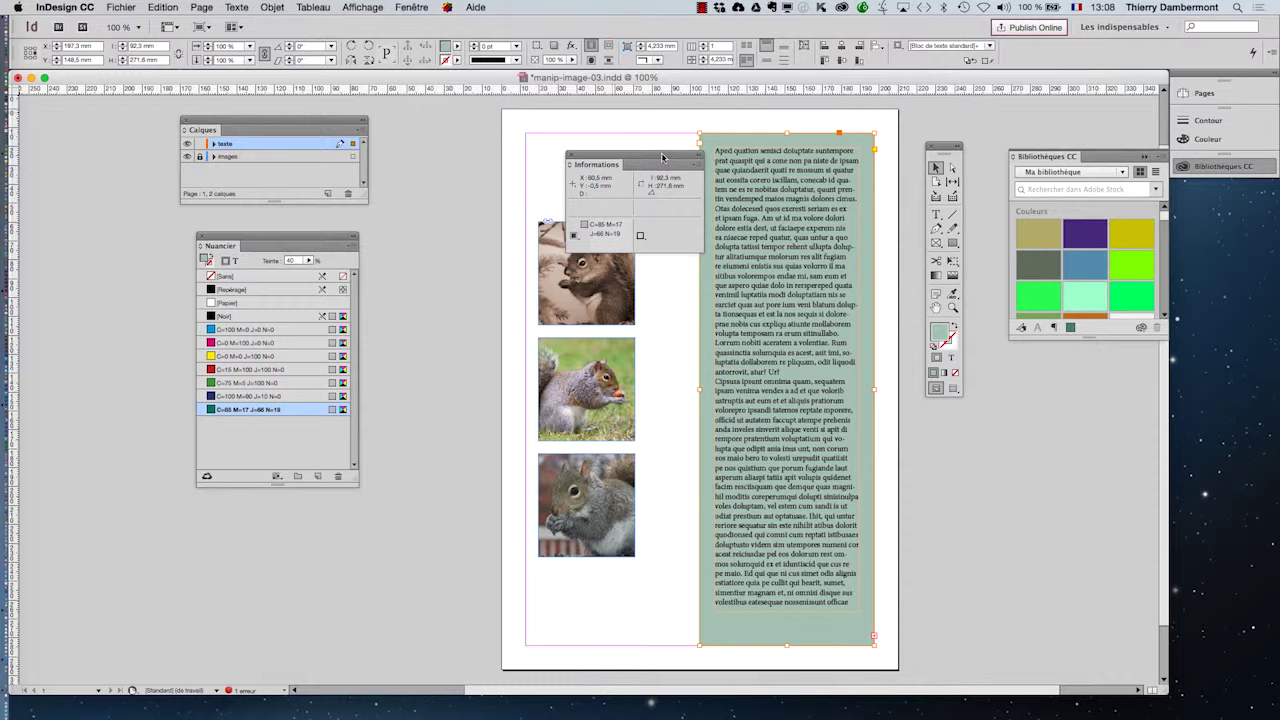
click(936, 214)
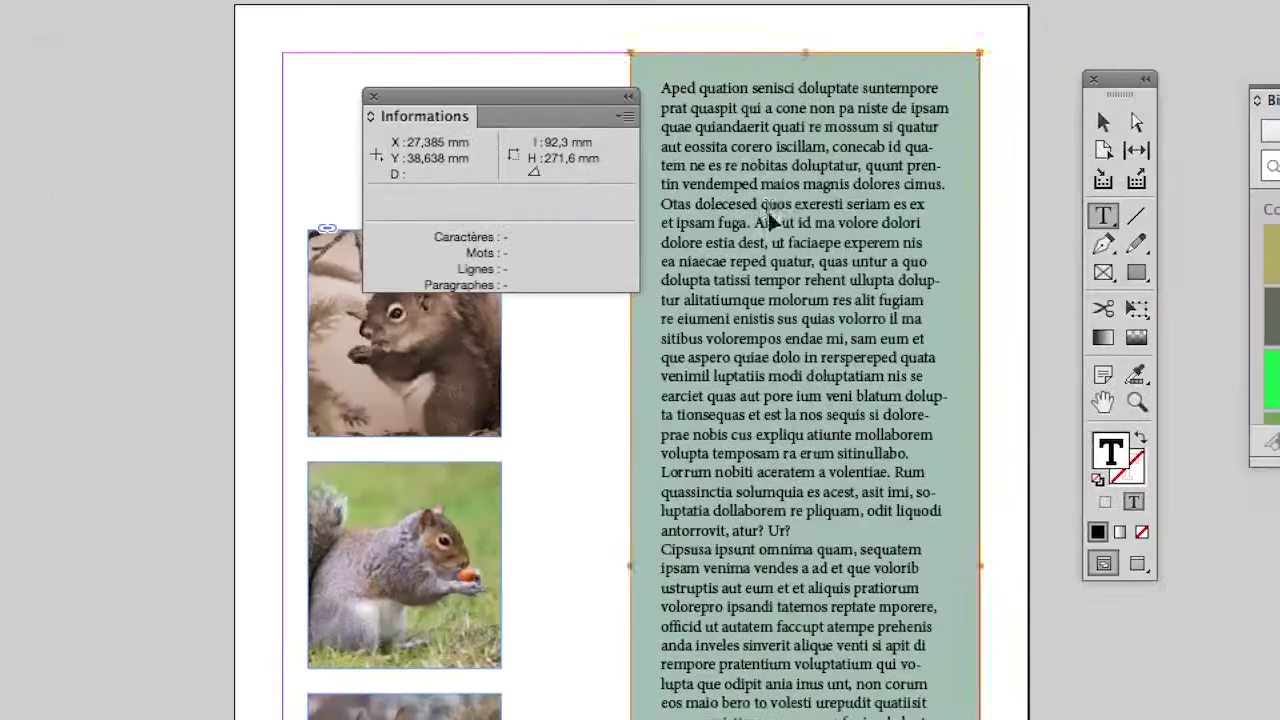
click(752, 205)
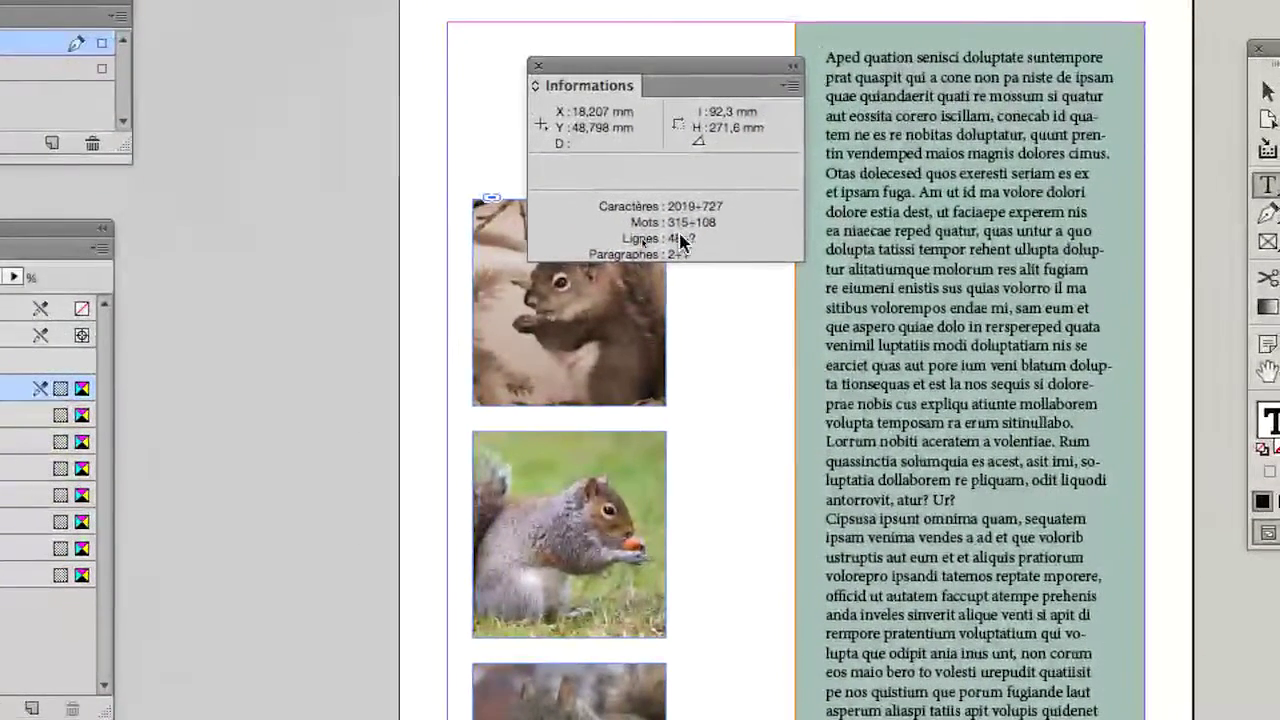
mouse_move(680, 241)
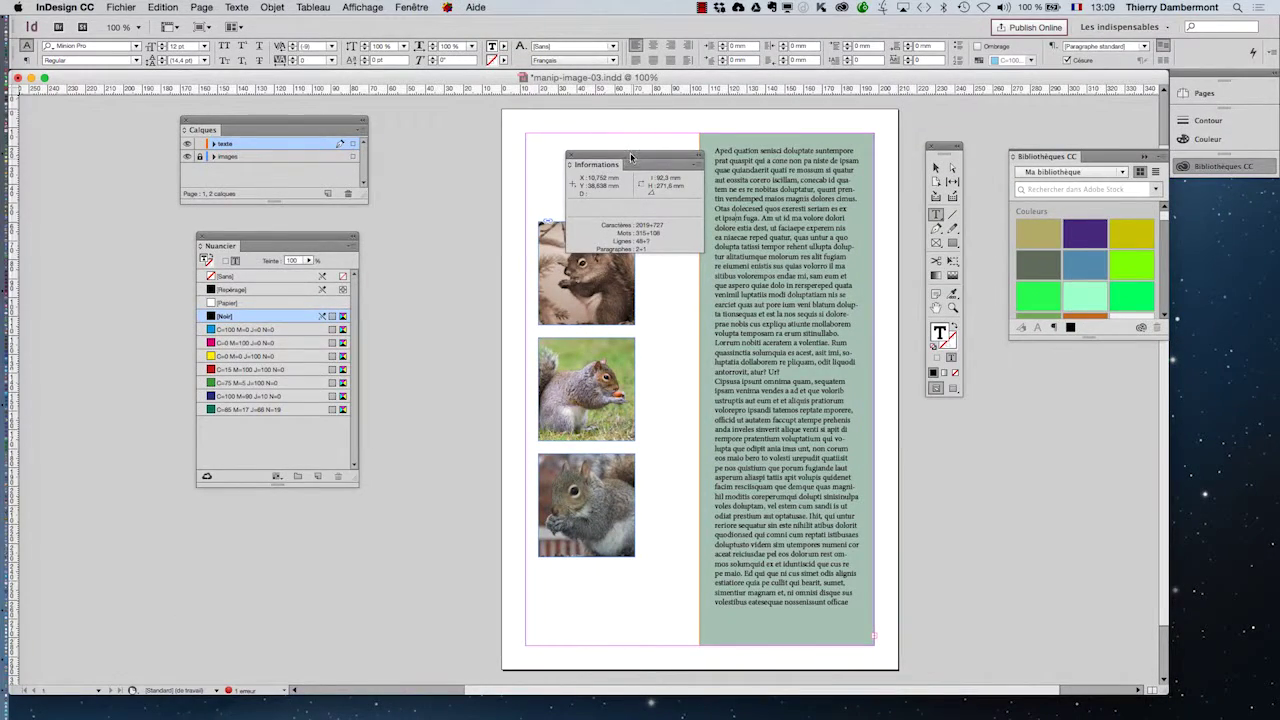
- Move the Informations panel off the images to the page's edge and reselect the green text frame as an object
drag(630, 153, 458, 137)
click(935, 168)
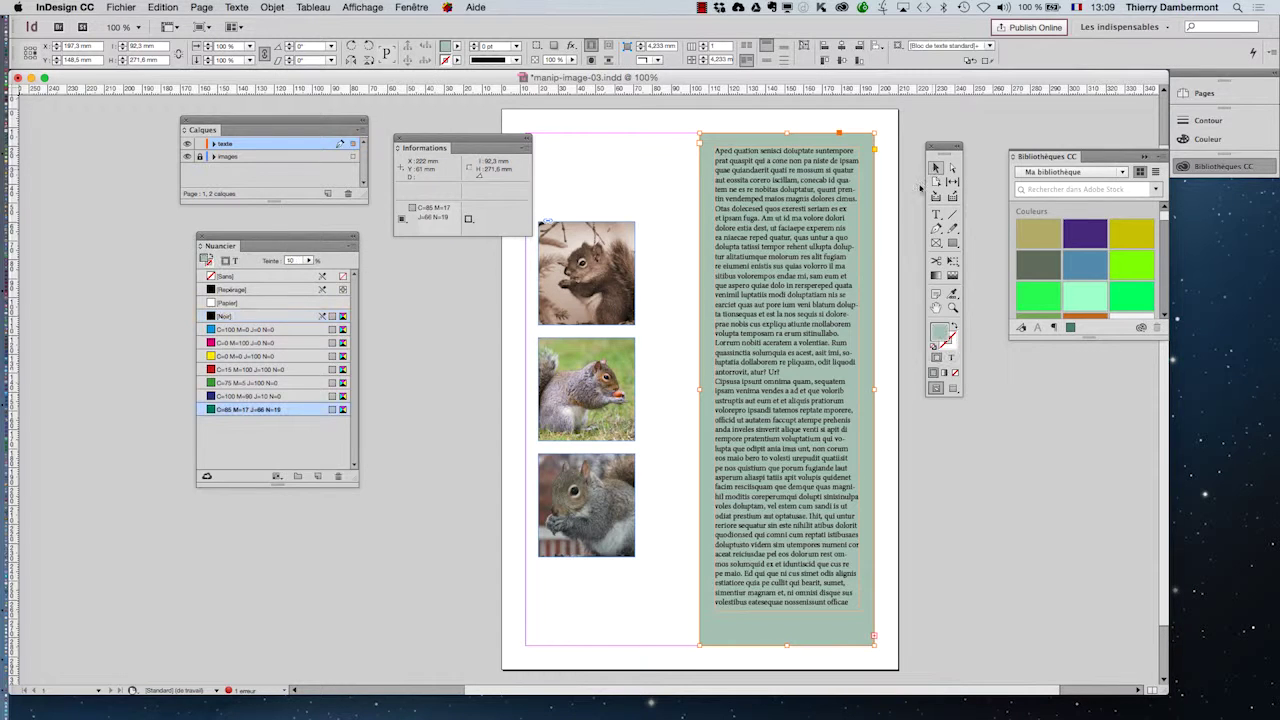